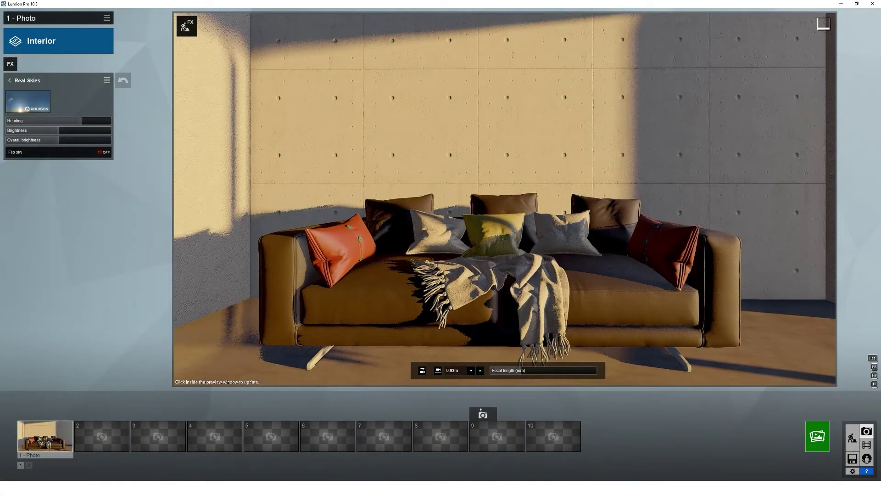
{"action": "right_click_drag", "start_coordinate": [481, 255], "coordinate": [465, 271]}
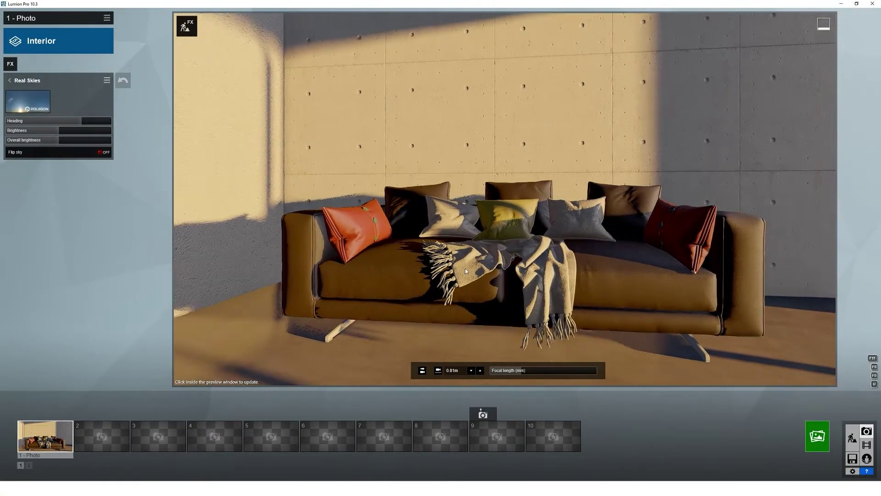
{"action": "middle_click_drag", "start_coordinate": [465, 270], "coordinate": [507, 271]}
{"action": "mouse_move", "coordinate": [507, 271]}
{"action": "right_mouse_down"}
{"action": "mouse_move", "coordinate": [462, 271]}
{"action": "mouse_move", "coordinate": [525, 257]}
{"action": "mouse_move", "coordinate": [514, 264]}
{"action": "right_mouse_up"}
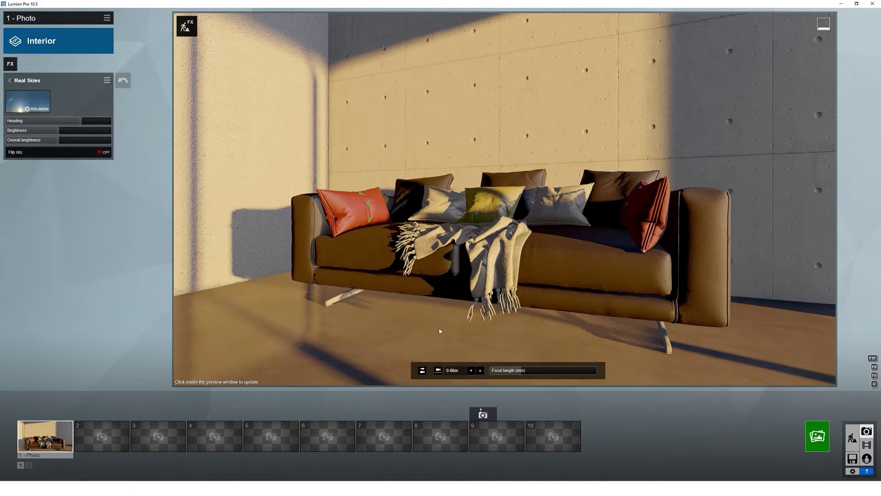
{"action": "left_click", "coordinate": [41, 413]}
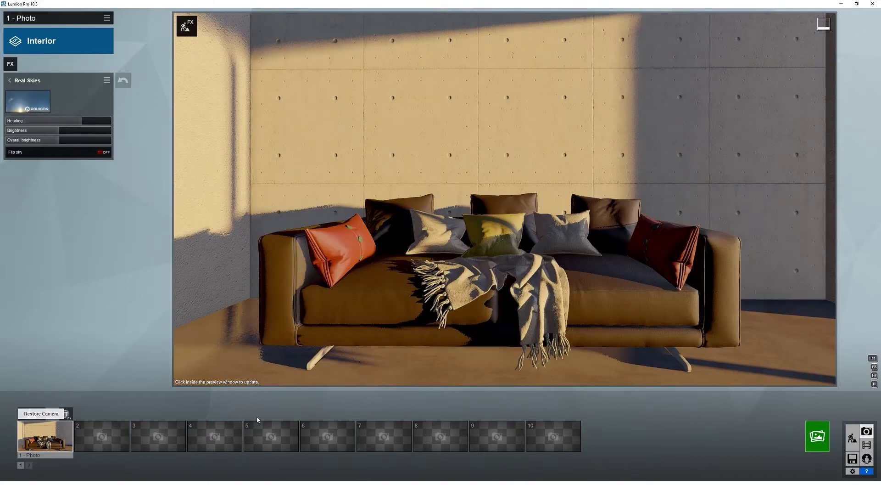
Step: Reframe the sofa in a three-quarter view at about 0.66 m camera height and store the view in photo slot 1
{"action": "right_click_drag", "start_coordinate": [689, 285], "coordinate": [564, 270]}
{"action": "right_click_drag", "start_coordinate": [415, 257], "coordinate": [444, 258]}
{"action": "middle_click_drag", "start_coordinate": [444, 258], "coordinate": [590, 278]}
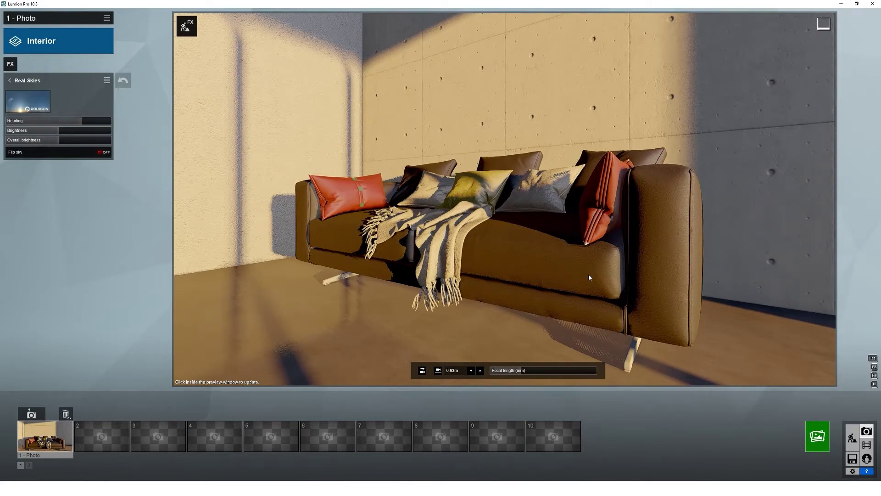
{"action": "mouse_move", "coordinate": [525, 247]}
{"action": "right_mouse_down"}
{"action": "mouse_move", "coordinate": [570, 249]}
{"action": "mouse_move", "coordinate": [518, 243]}
{"action": "right_mouse_up"}
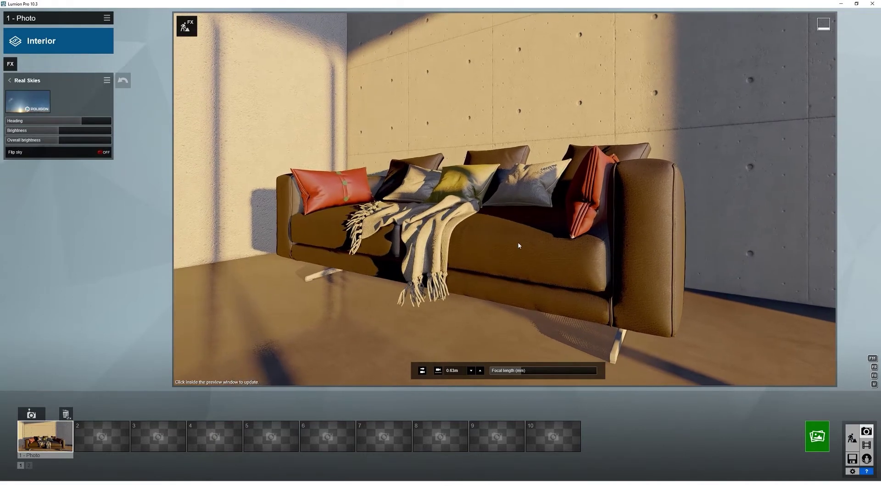
{"action": "key", "text": "q"}
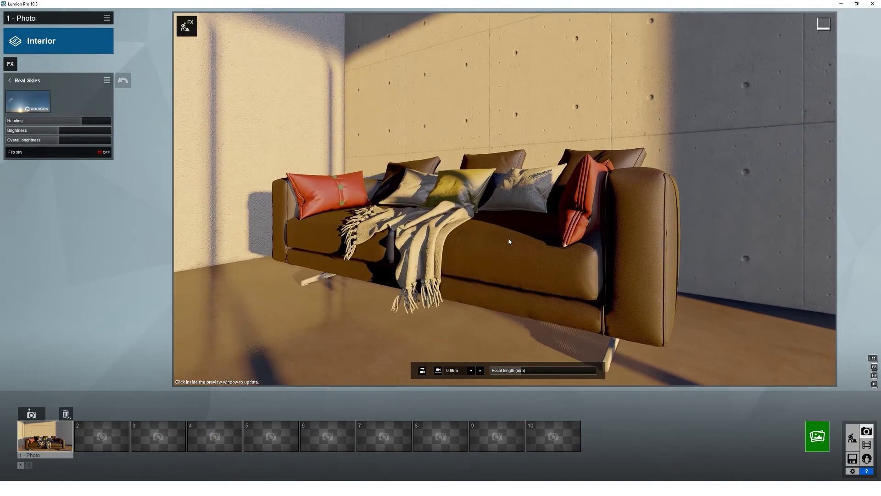
{"action": "key", "text": "e"}
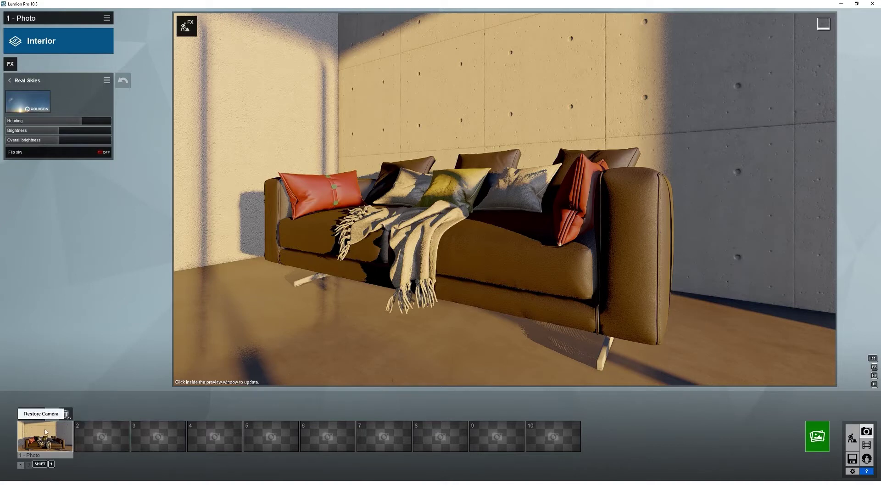
{"action": "left_click", "coordinate": [32, 414]}
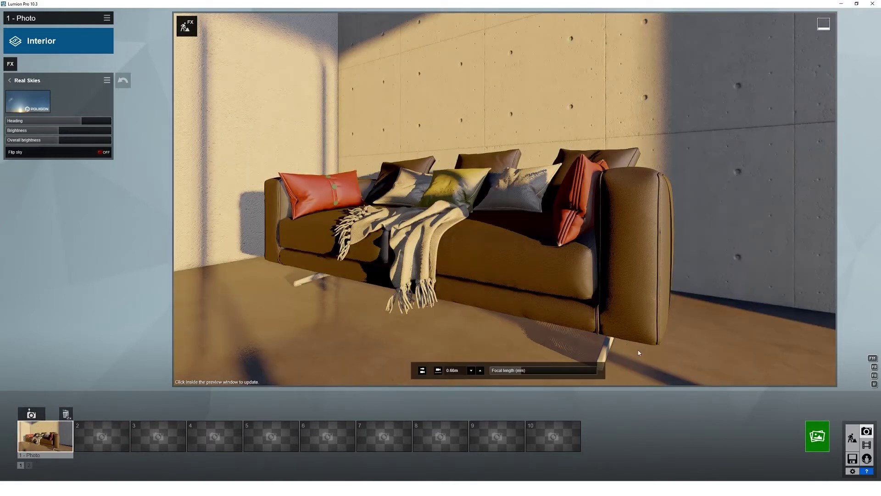
Step: Switch to build mode and assign an indoor aluminium metal material to the sofa legs
{"action": "left_click", "coordinate": [852, 437]}
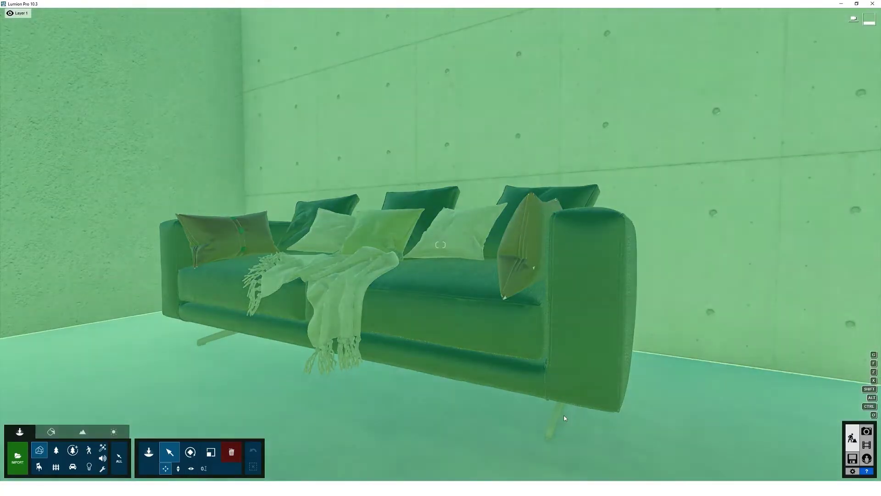
{"action": "left_click", "coordinate": [51, 432]}
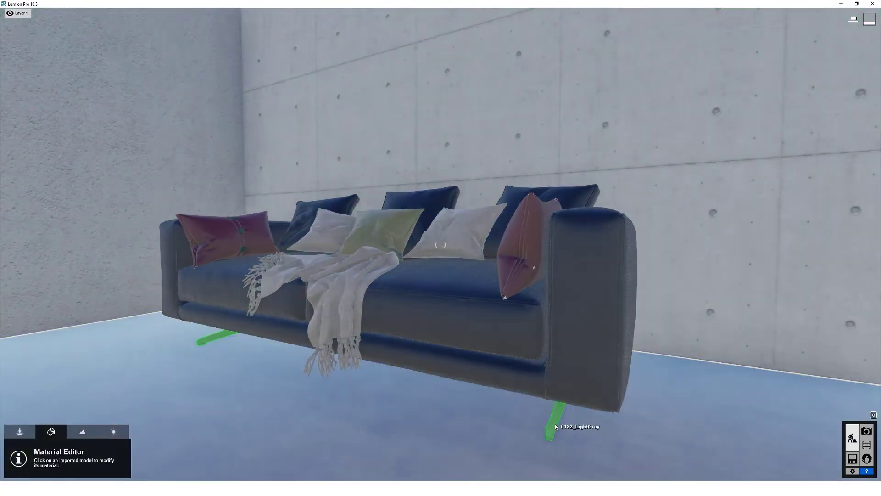
{"action": "left_click", "coordinate": [557, 421]}
{"action": "left_click", "coordinate": [42, 250]}
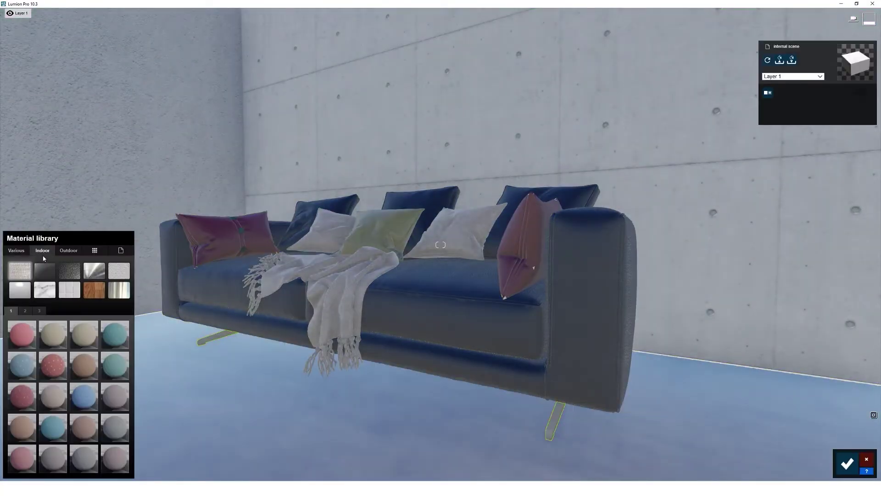
{"action": "left_click", "coordinate": [87, 270]}
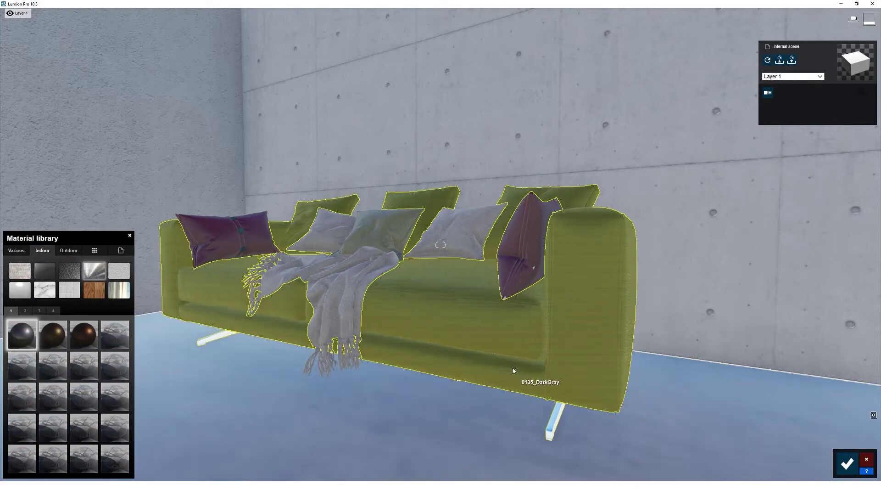
Step: Reduce the relief and map scale of the sofa legs' Aluminium material to nearly zero
{"action": "key", "text": "d"}
{"action": "right_click_drag", "start_coordinate": [514, 370], "coordinate": [451, 378]}
{"action": "key", "text": "w"}
{"action": "key", "text": "e"}
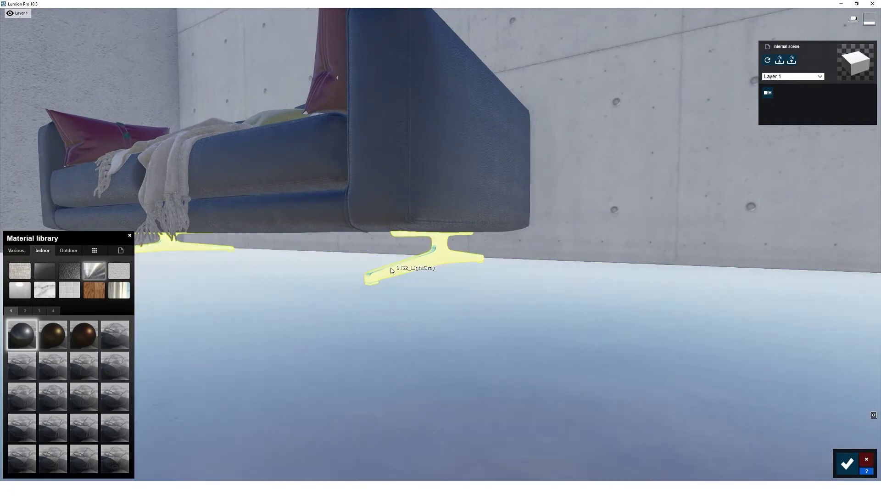
{"action": "left_click", "coordinate": [391, 270]}
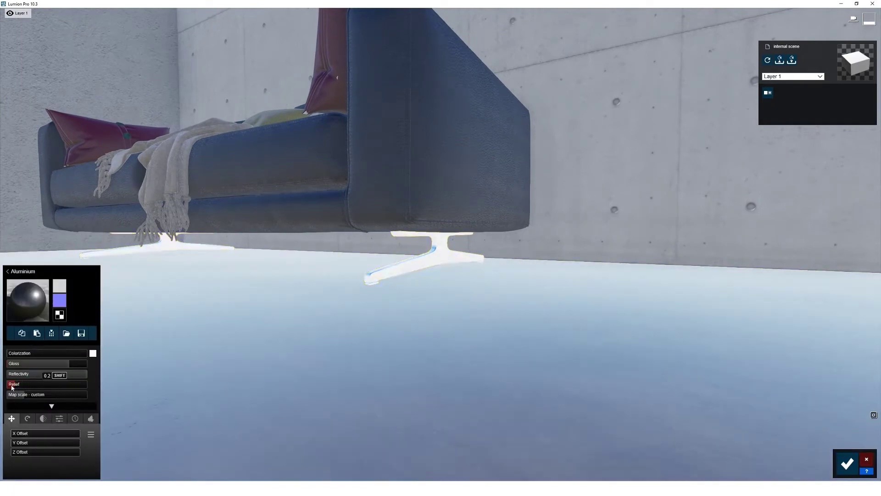
{"action": "left_click_drag", "start_coordinate": [12, 386], "coordinate": [10, 386]}
{"action": "left_click_drag", "start_coordinate": [20, 396], "coordinate": [11, 397]}
{"action": "key", "text": "a"}
{"action": "key", "text": "q"}
{"action": "right_click_drag", "start_coordinate": [312, 202], "coordinate": [276, 195]}
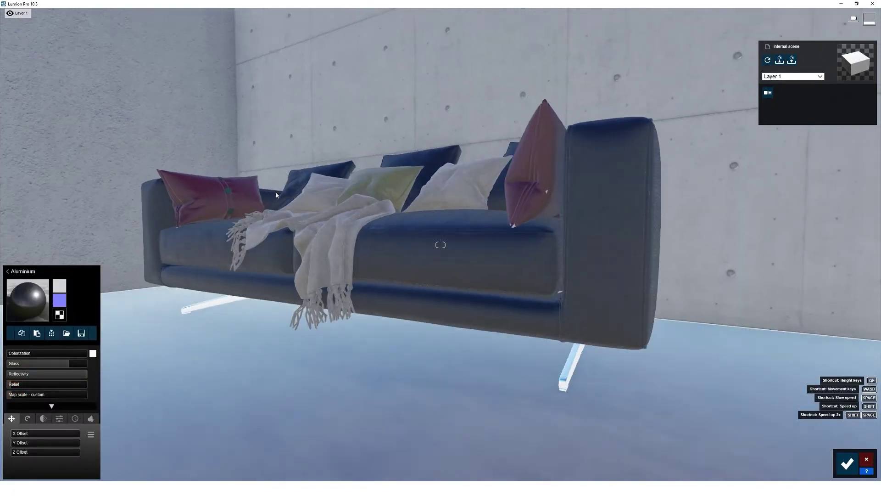
Step: Switch to the browser and open White wood flooring texture seamless 05477 from the Parquet white category
{"action": "left_click", "coordinate": [211, 478]}
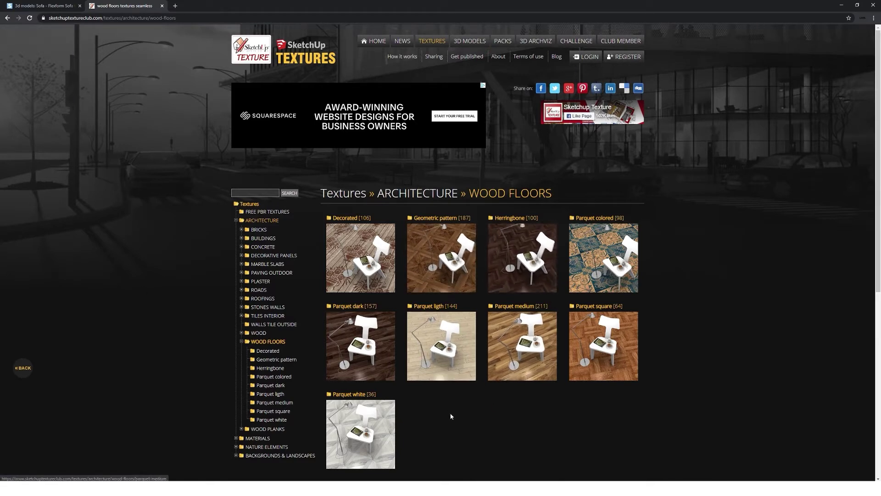
{"action": "left_click", "coordinate": [356, 419]}
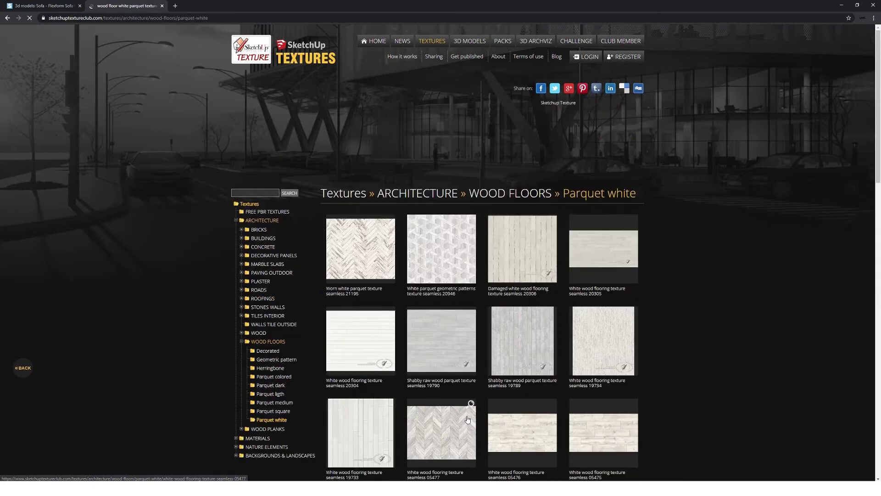
{"action": "scroll", "coordinate": [698, 333], "scroll_direction": "down", "scroll_amount": 2}
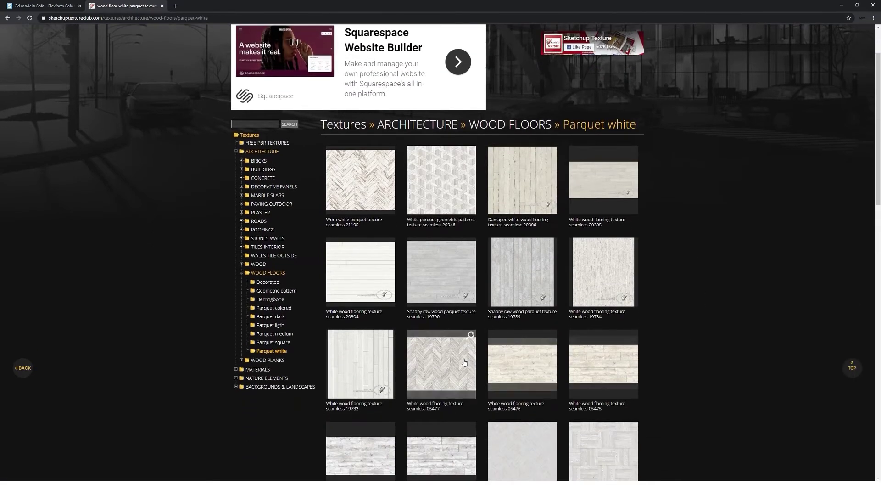
{"action": "left_click", "coordinate": [447, 363]}
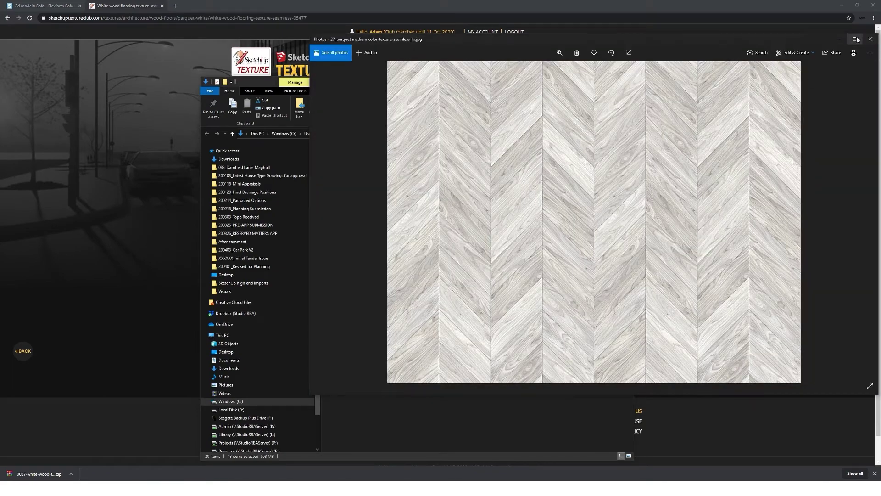
Step: Examine the chevron parquet image at full window size for grain detail and close it
{"action": "left_click", "coordinate": [857, 38]}
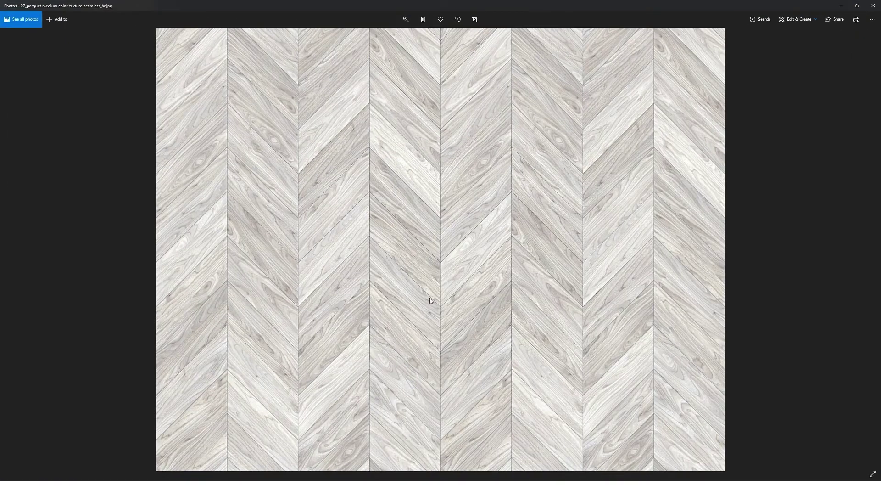
{"action": "scroll", "coordinate": [422, 298], "scroll_direction": "up", "scroll_amount": 3}
{"action": "scroll", "coordinate": [413, 294], "scroll_direction": "down", "scroll_amount": 3}
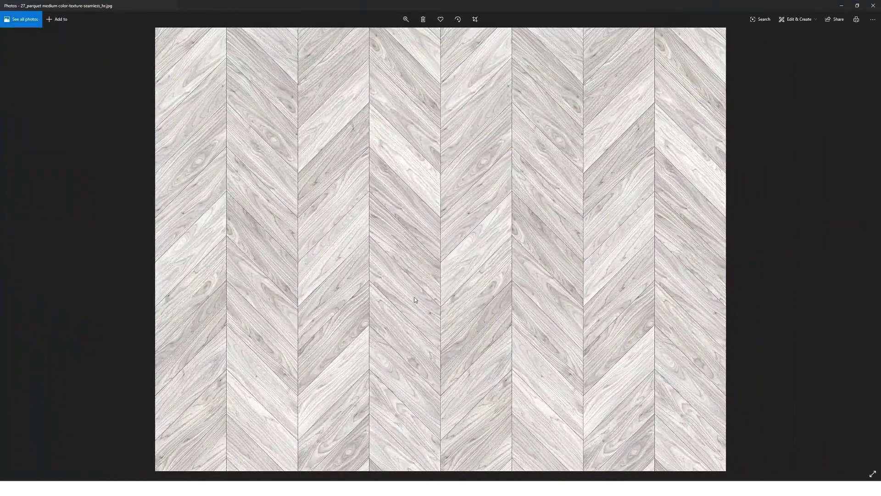
{"action": "left_click", "coordinate": [873, 5]}
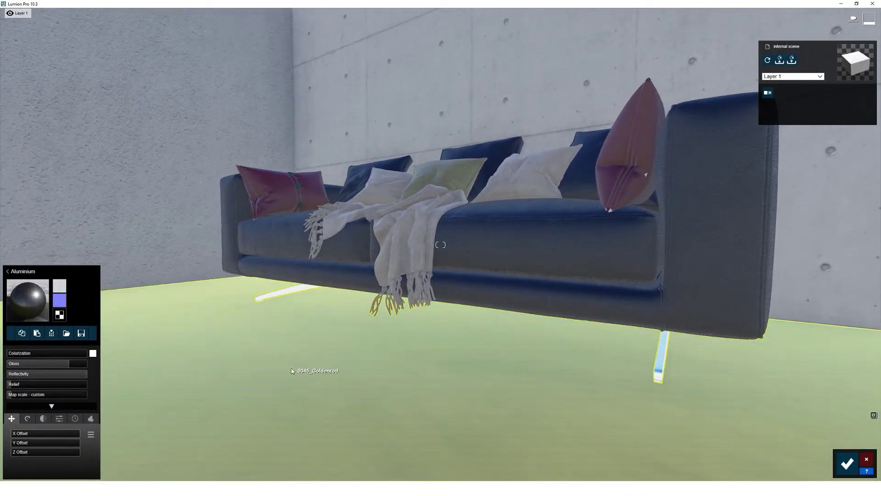
Step: Switch back to Lumion and replace the floor's concrete with the custom Standard material
{"action": "left_click", "coordinate": [291, 371]}
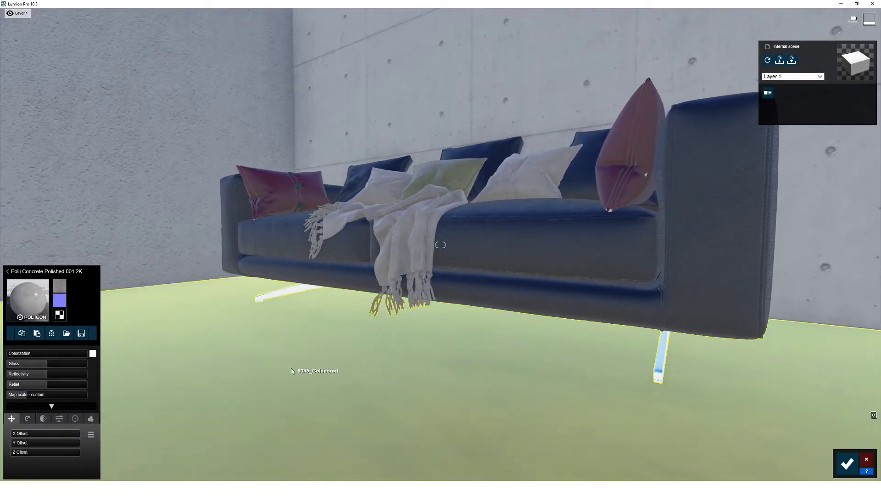
{"action": "left_click", "coordinate": [38, 269]}
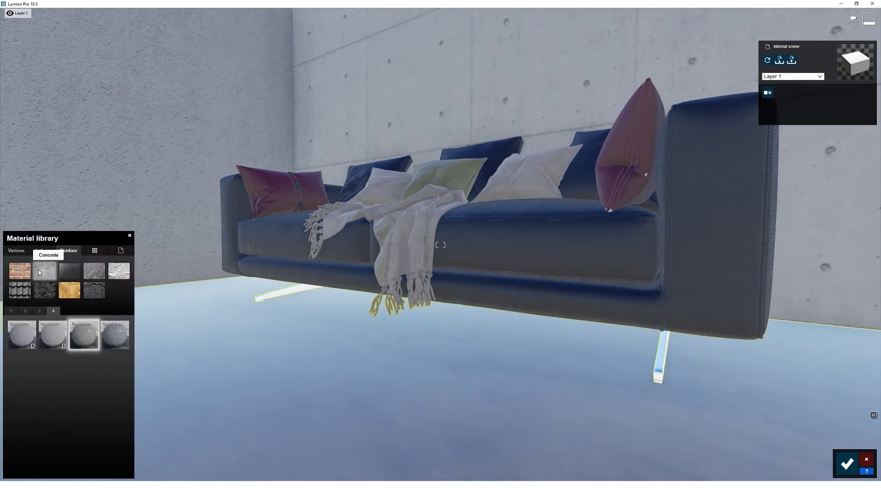
{"action": "left_click", "coordinate": [120, 250]}
{"action": "left_click", "coordinate": [22, 342]}
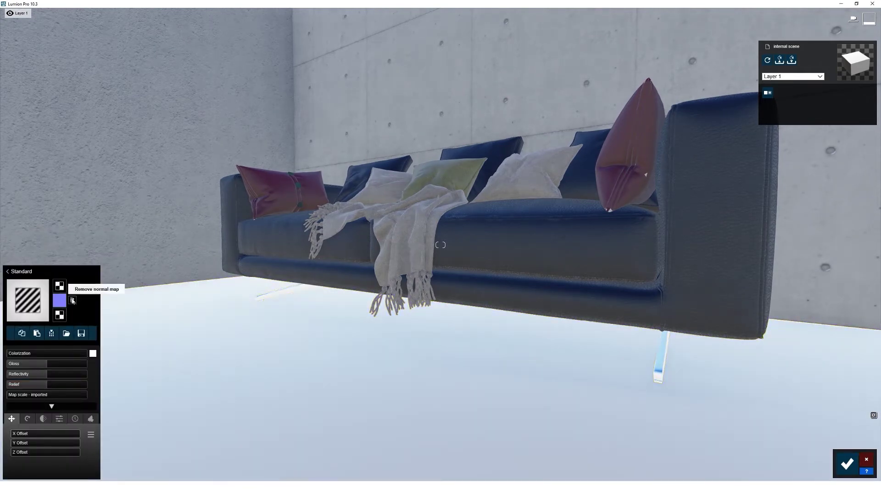
Step: Load 27_parquet medium color-texture-seamless_hr.jpg from Downloads as the floor material's color map
{"action": "left_click", "coordinate": [59, 285]}
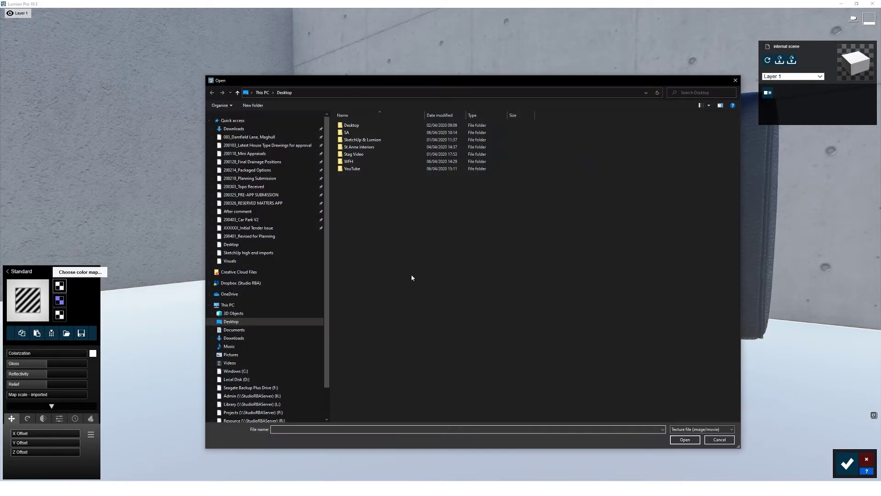
{"action": "left_click", "coordinate": [239, 338]}
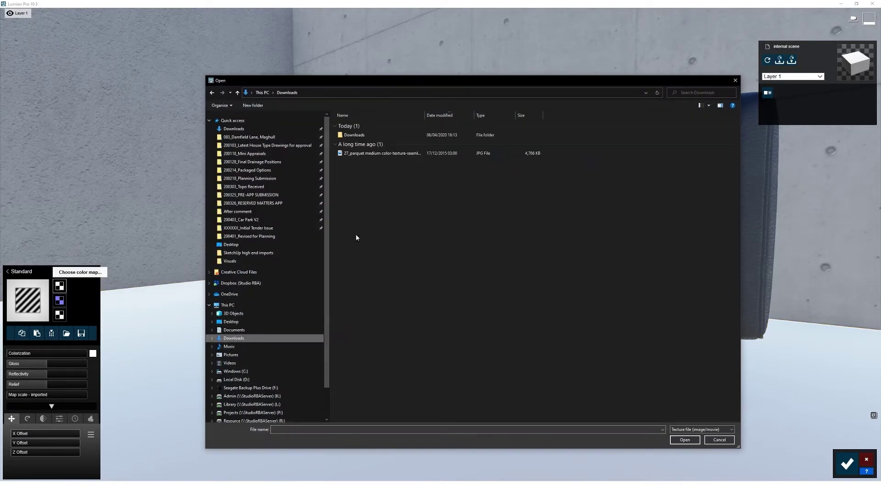
{"action": "double_click", "coordinate": [375, 153]}
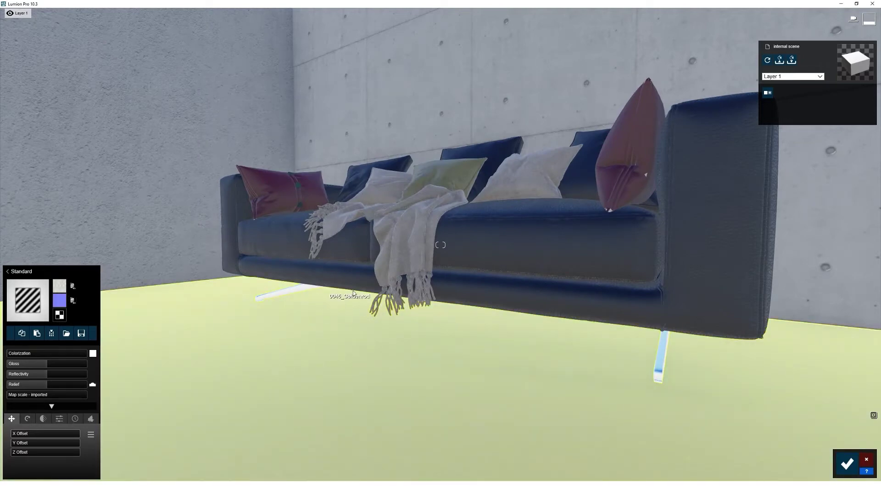
Step: Apply a custom map scale to the floor material so the parquet planks appear at a realistic size
{"action": "scroll", "coordinate": [353, 295], "scroll_direction": "down", "scroll_amount": 3}
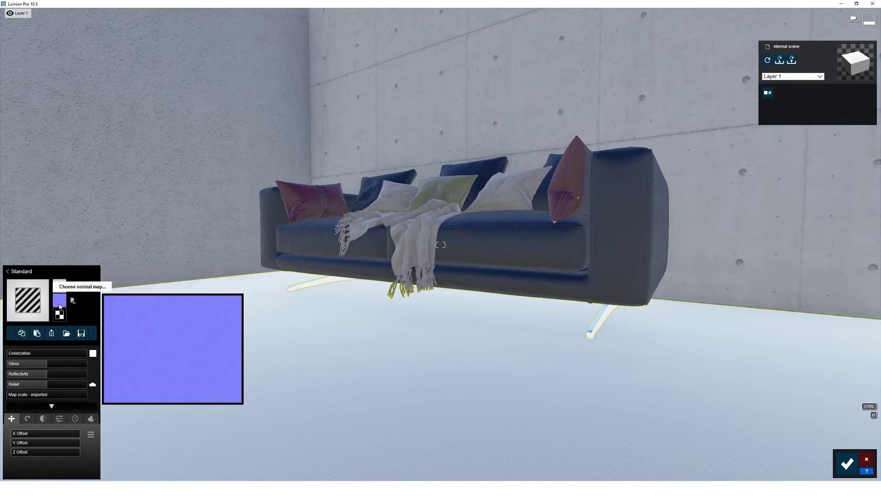
{"action": "middle_click_drag", "start_coordinate": [354, 346], "coordinate": [313, 360]}
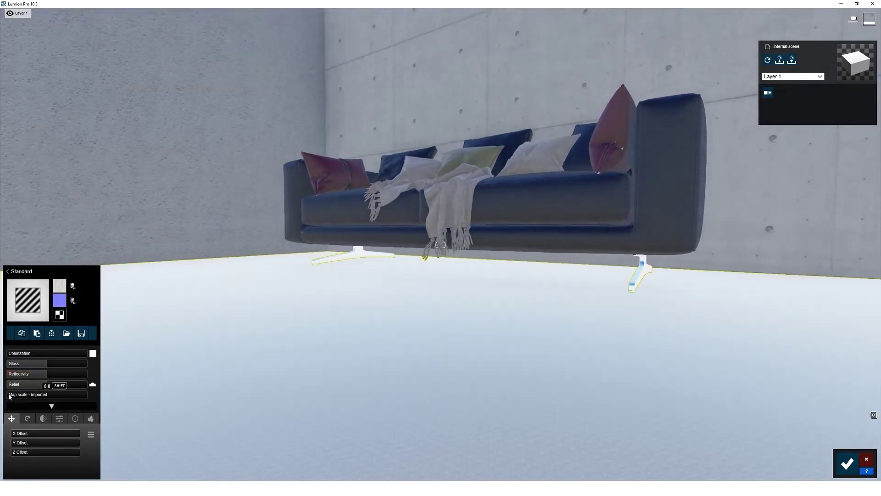
{"action": "left_click", "coordinate": [10, 395]}
{"action": "left_click_drag", "start_coordinate": [21, 397], "coordinate": [26, 397]}
{"action": "right_click_drag", "start_coordinate": [354, 337], "coordinate": [403, 337]}
{"action": "key", "text": "d"}
{"action": "key", "text": "e"}
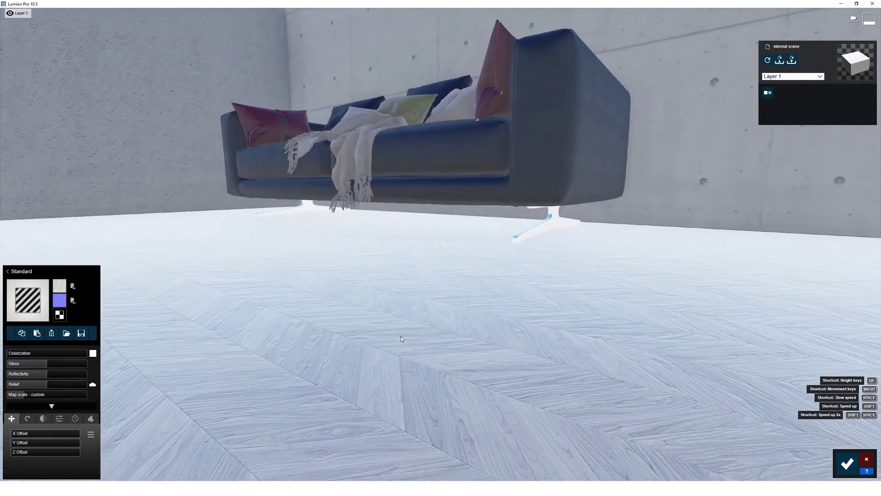
Step: Lower the parquet floor's relief, raise its reflectivity and save the material changes
{"action": "left_click_drag", "start_coordinate": [46, 385], "coordinate": [17, 390]}
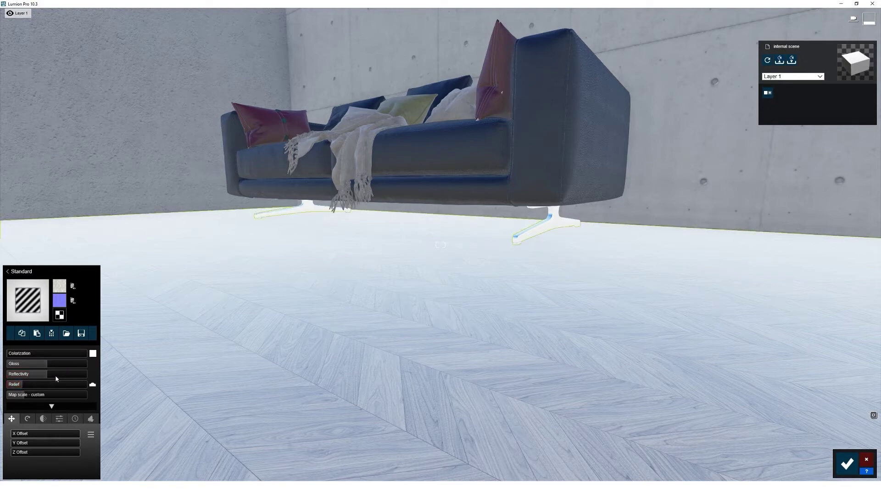
{"action": "left_click_drag", "start_coordinate": [49, 375], "coordinate": [65, 374]}
{"action": "right_click_drag", "start_coordinate": [408, 276], "coordinate": [419, 217]}
{"action": "key", "text": "w"}
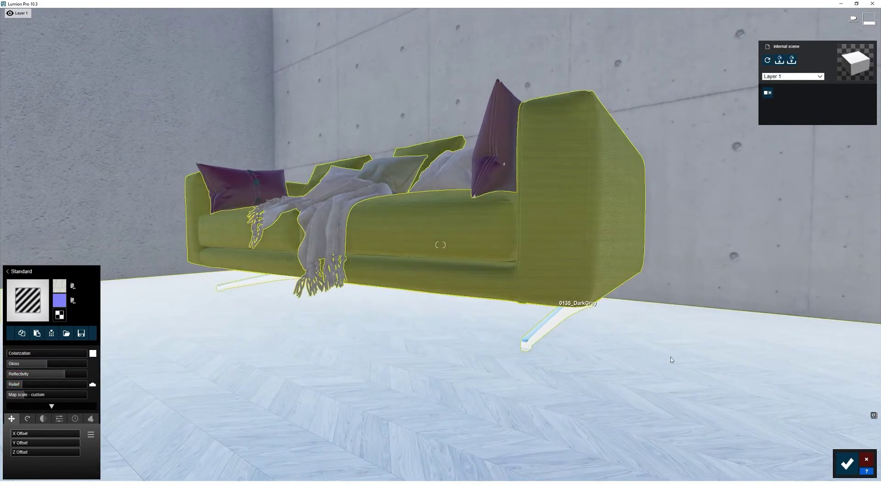
{"action": "left_click", "coordinate": [842, 471]}
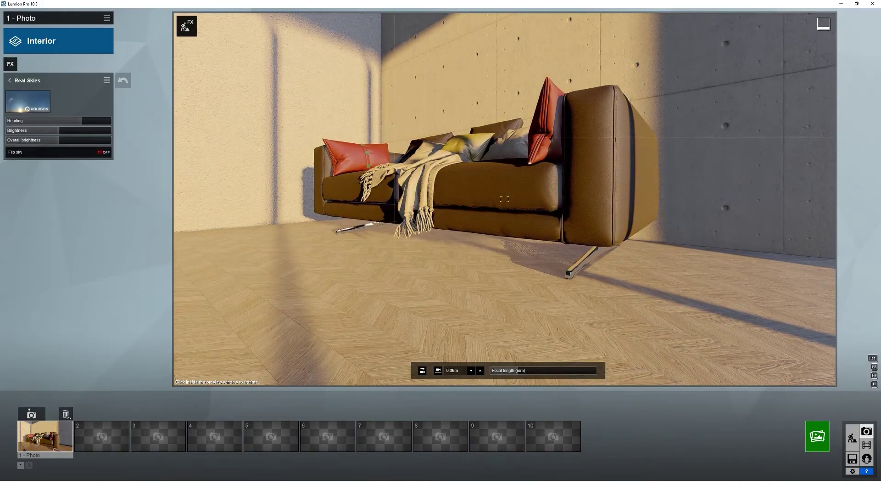
Step: Reframe photo 1 with a lower, upward-tilted camera facing the sofa, store that camera and update the preview
{"action": "key", "text": "s"}
{"action": "key", "text": "w"}
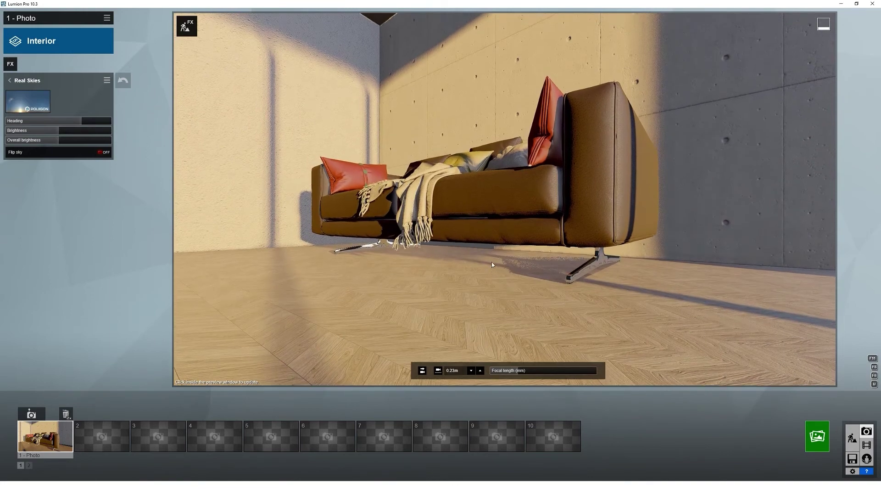
{"action": "right_click_drag", "start_coordinate": [492, 261], "coordinate": [499, 244]}
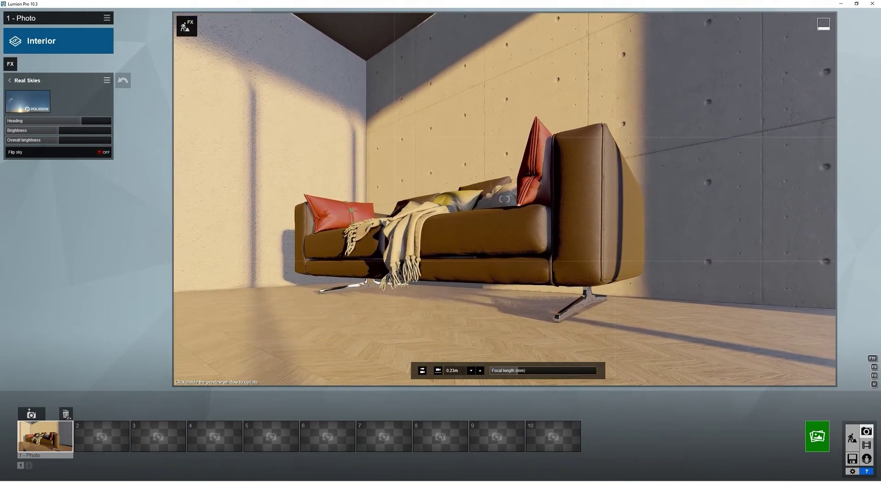
{"action": "left_click", "coordinate": [38, 416]}
{"action": "left_click", "coordinate": [305, 331]}
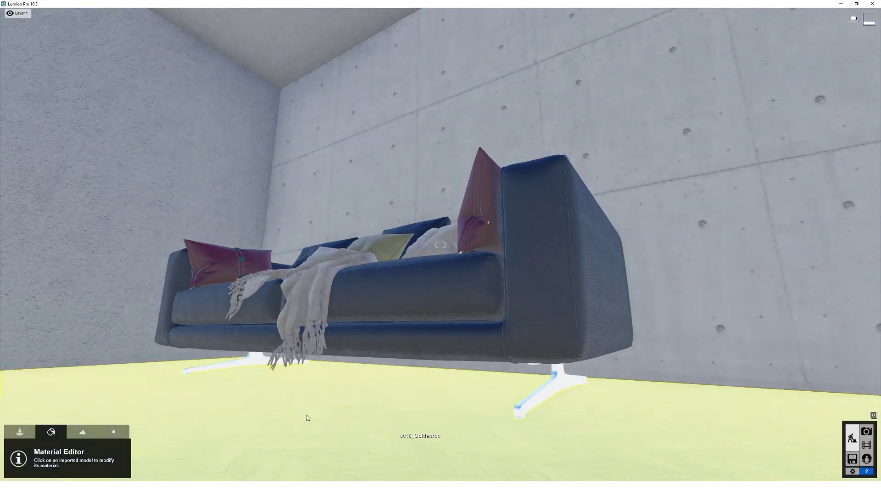
Step: Select the parquet floor material, fine-tune its custom map scale and raise its gloss to 1.2
{"action": "left_click", "coordinate": [308, 418]}
{"action": "right_click_drag", "start_coordinate": [294, 321], "coordinate": [273, 414]}
{"action": "key", "text": "e"}
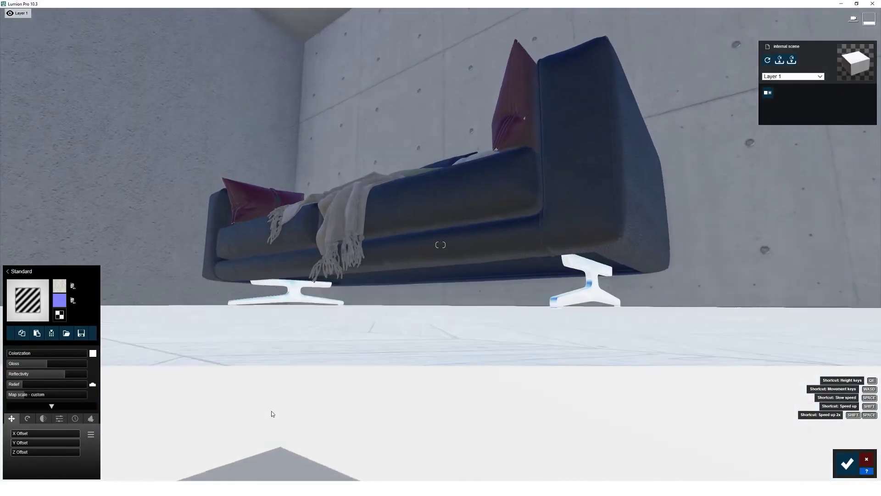
{"action": "left_click_drag", "start_coordinate": [24, 396], "coordinate": [25, 395]}
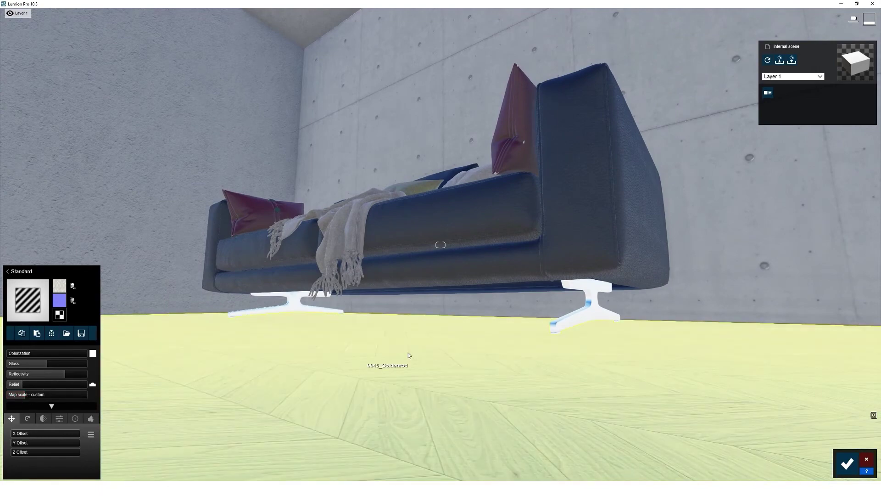
{"action": "key", "text": "q"}
{"action": "right_click_drag", "start_coordinate": [409, 352], "coordinate": [405, 345]}
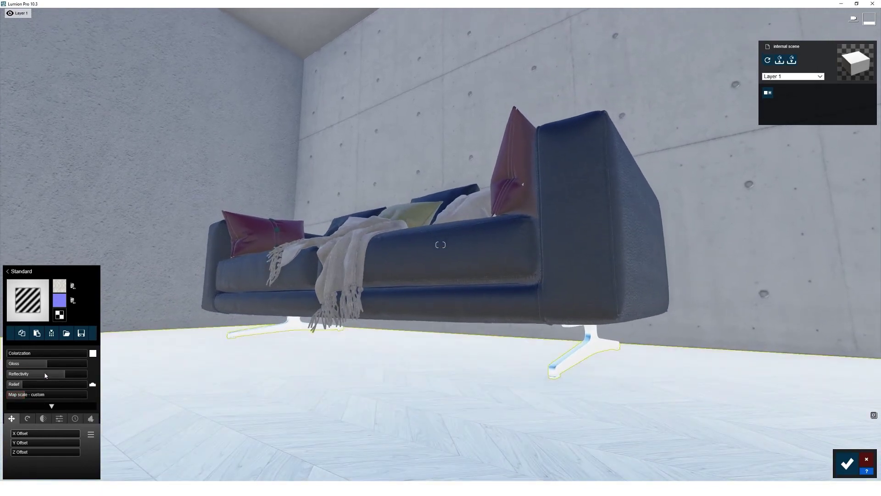
{"action": "left_click_drag", "start_coordinate": [48, 365], "coordinate": [56, 362]}
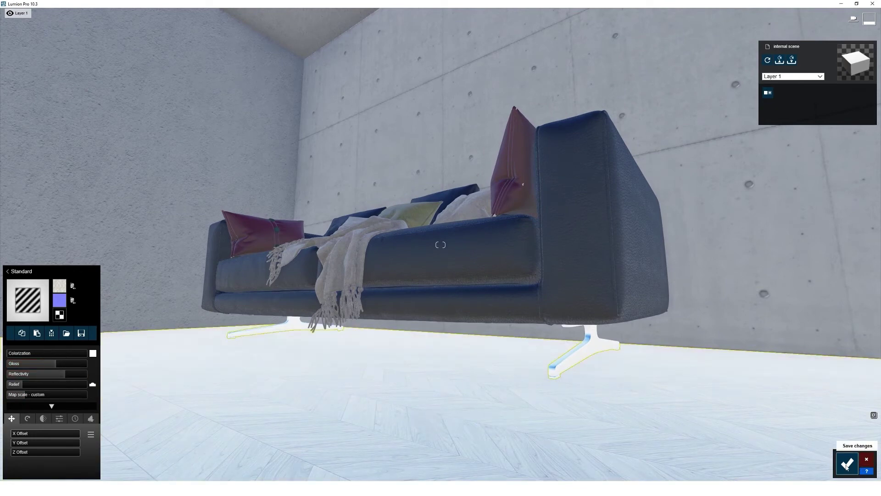
Step: Tint the parquet floor with a mid-grey colorization at a low strength and save the material changes
{"action": "left_click", "coordinate": [93, 352]}
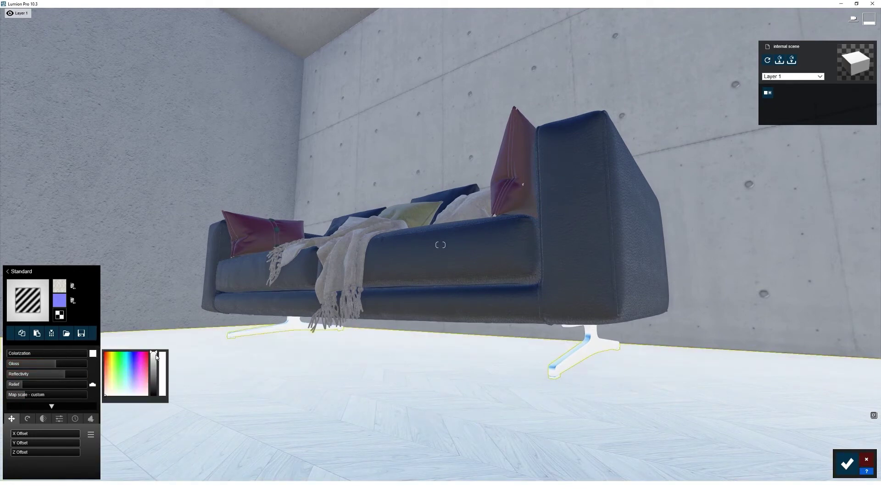
{"action": "left_click_drag", "start_coordinate": [153, 363], "coordinate": [155, 371]}
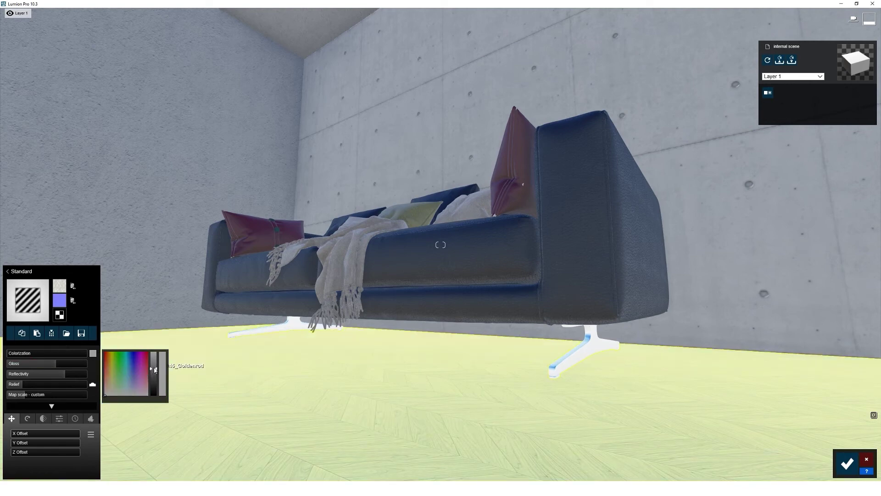
{"action": "left_click_drag", "start_coordinate": [10, 354], "coordinate": [83, 355]}
{"action": "left_click", "coordinate": [93, 353]}
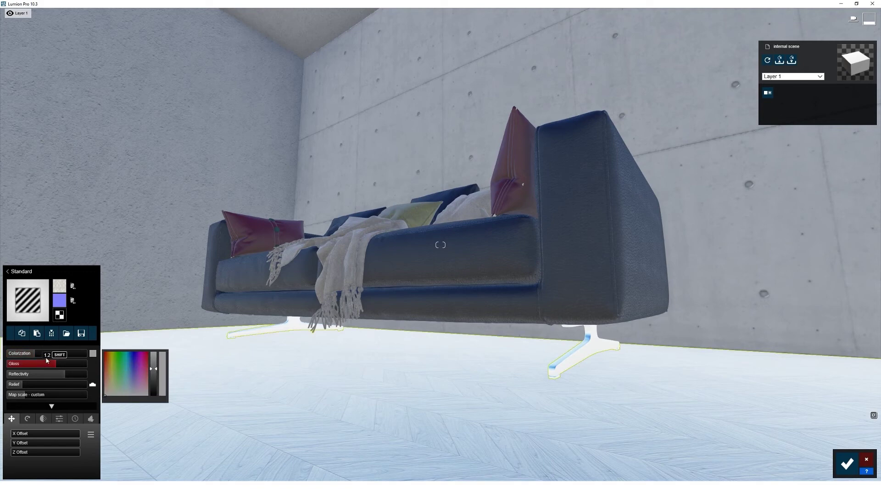
{"action": "left_click", "coordinate": [28, 355]}
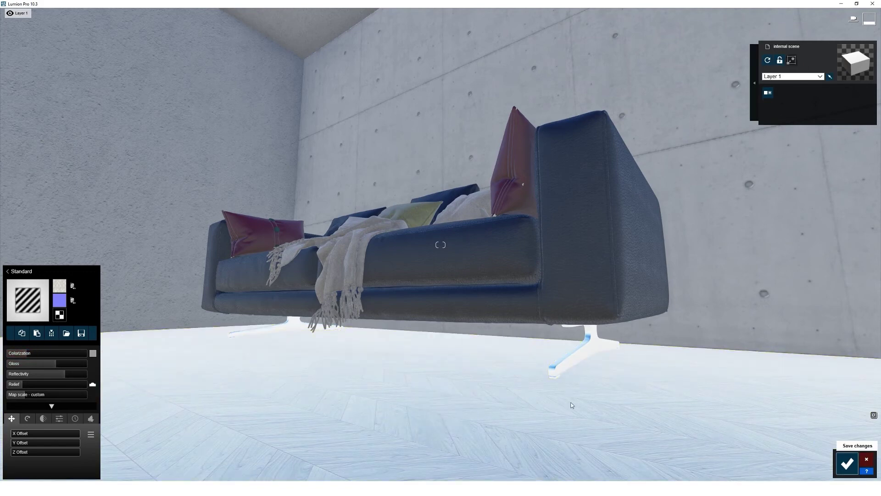
{"action": "left_click", "coordinate": [847, 463]}
Step: Return to photo 1, turn its camera slightly to reframe the sofa, store the camera and update the preview
{"action": "left_click", "coordinate": [867, 433]}
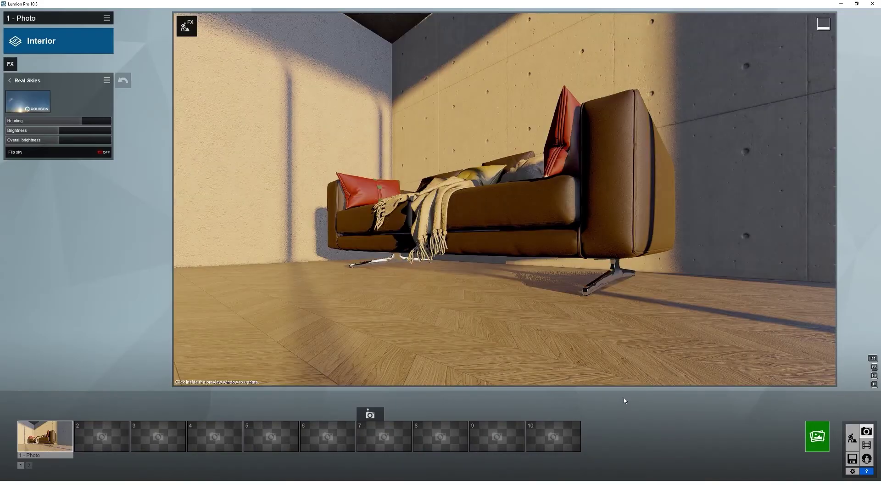
{"action": "left_click", "coordinate": [44, 439]}
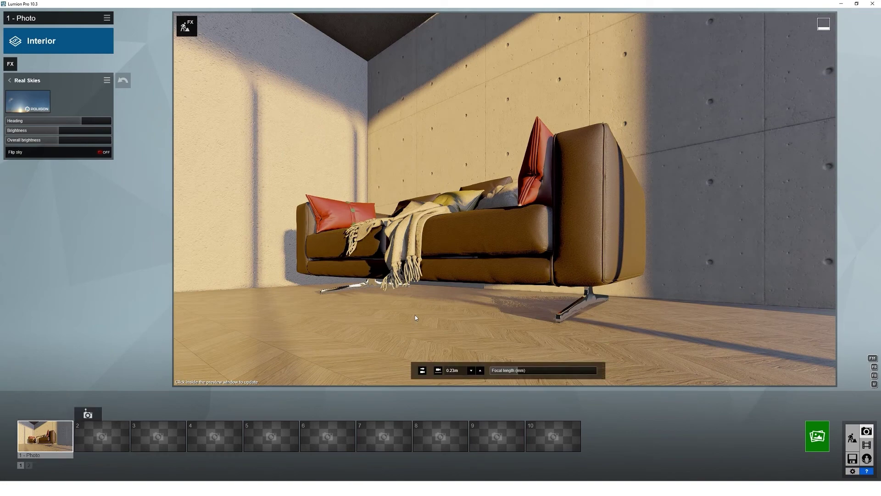
{"action": "right_click_drag", "start_coordinate": [415, 315], "coordinate": [392, 307]}
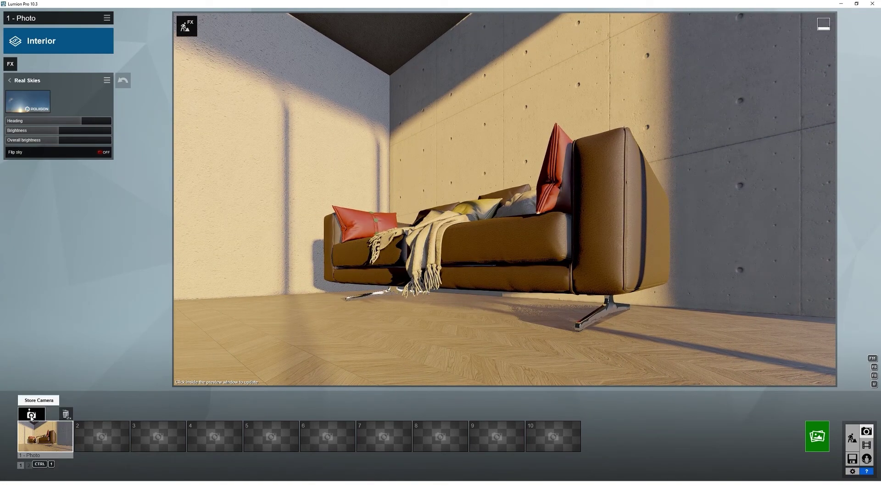
{"action": "left_click", "coordinate": [31, 416]}
{"action": "left_click", "coordinate": [401, 340]}
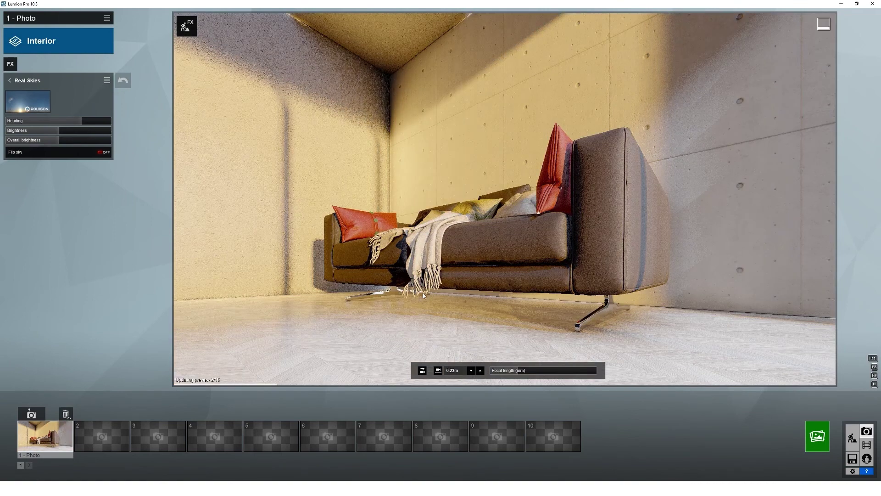